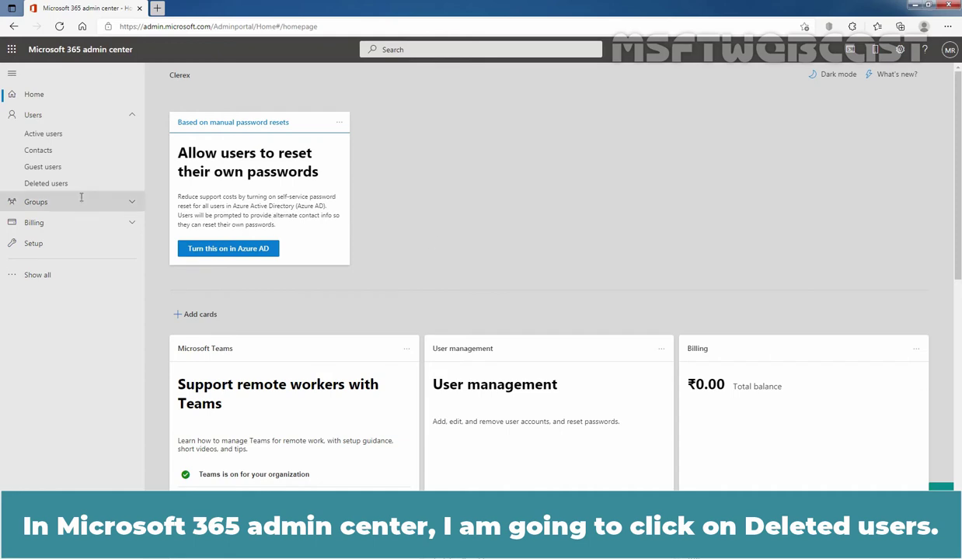
Select Test User2 in the Deleted users list.
click(46, 184)
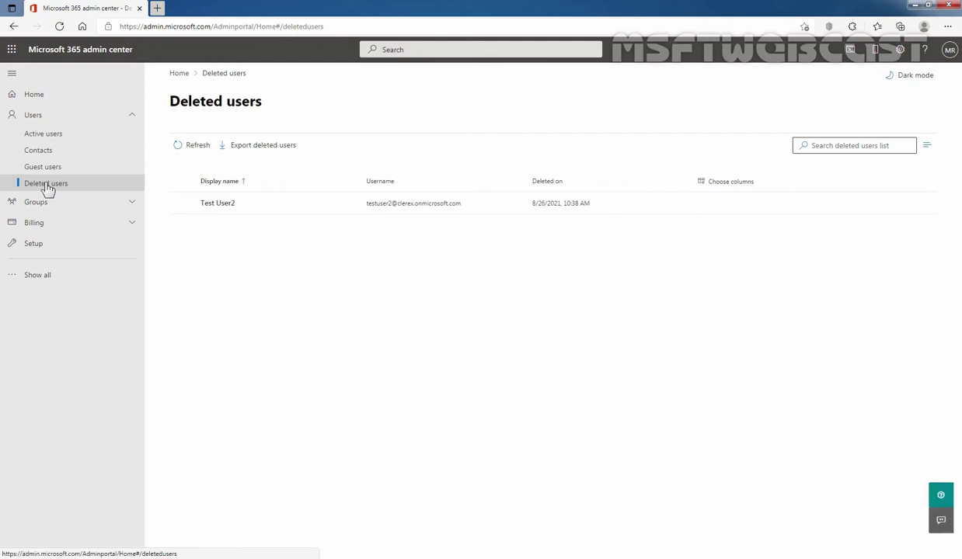
click(182, 205)
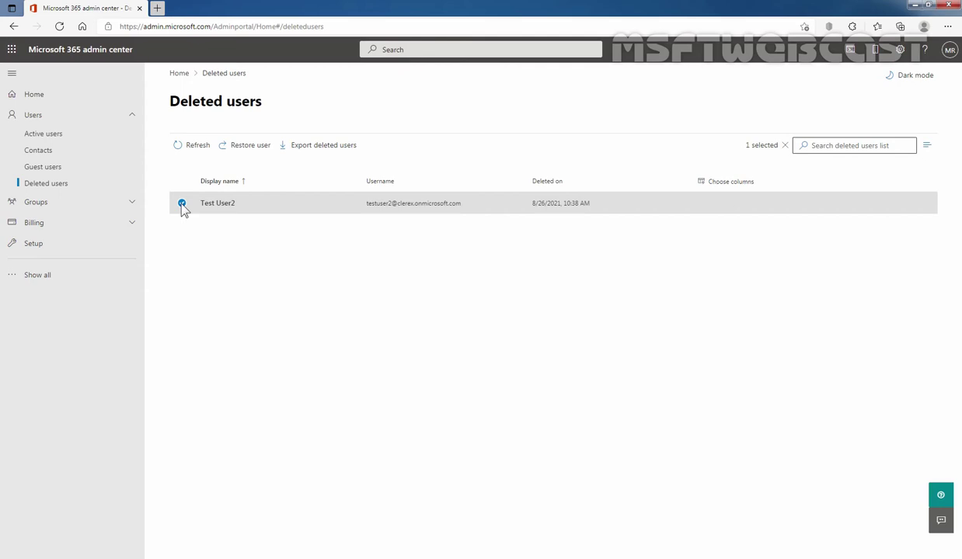
Restore Test User2 with an auto-generated password and close the confirmation.
click(247, 149)
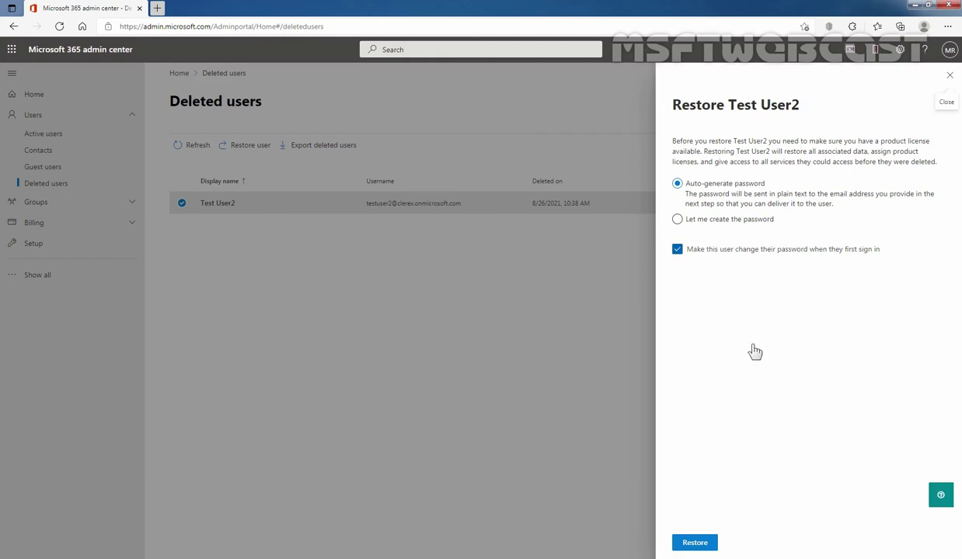
click(695, 545)
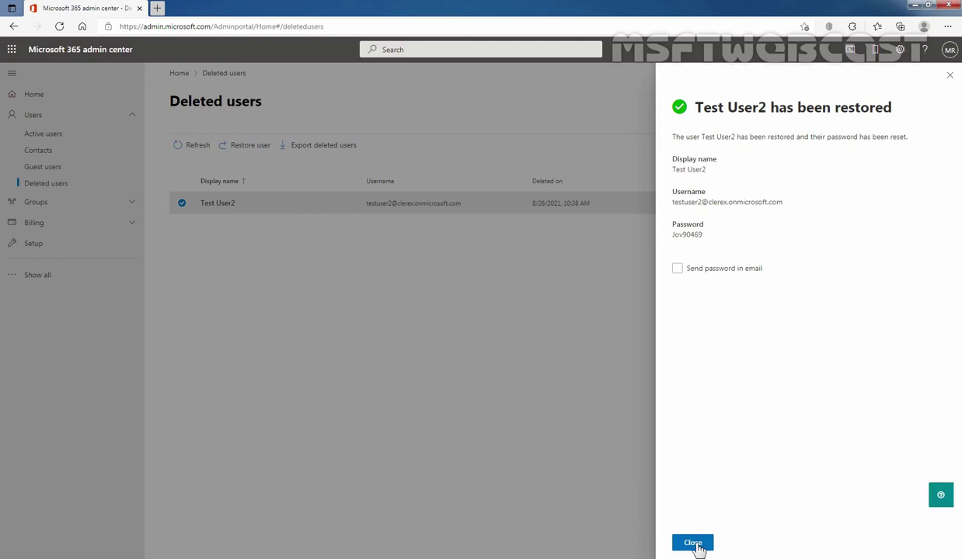
click(694, 543)
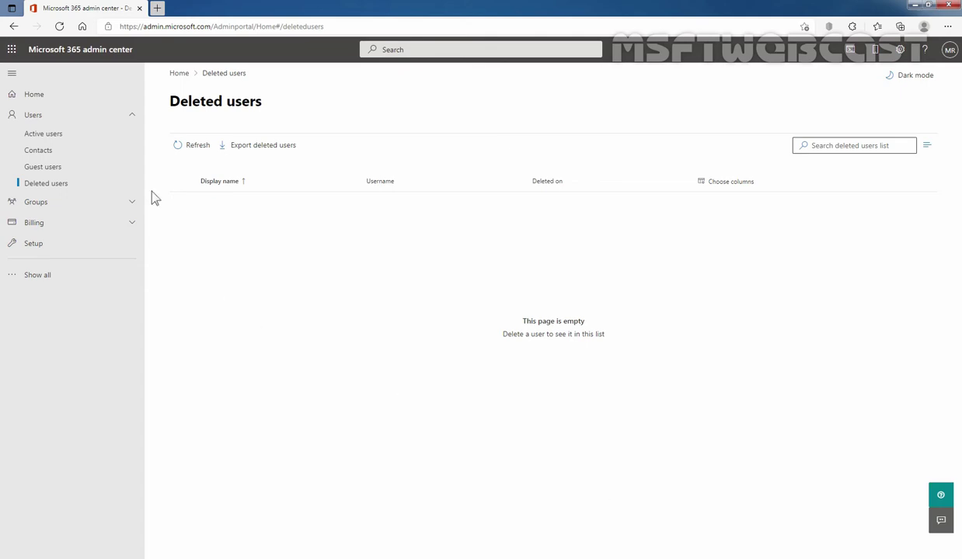
Sort Active users by display name descending and select Test User2.
click(43, 136)
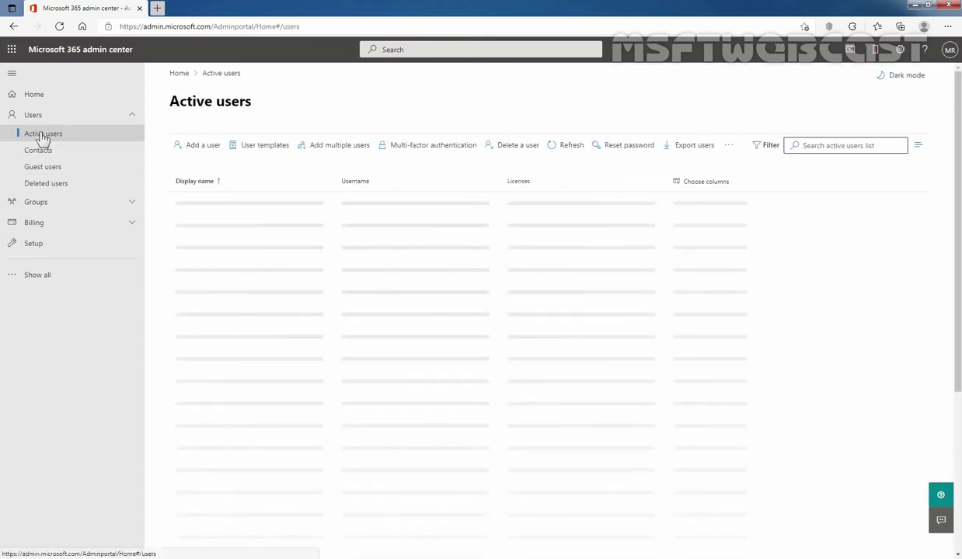
click(214, 184)
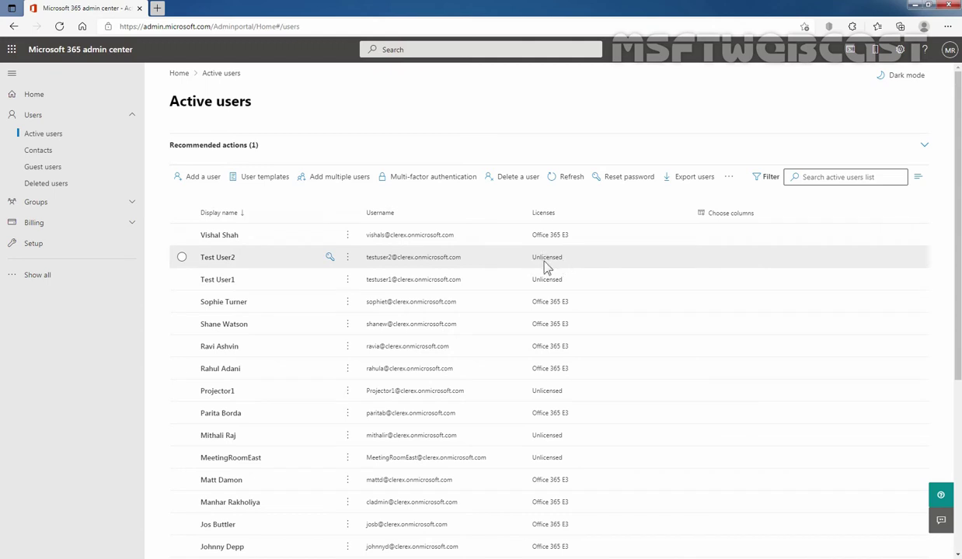
click(182, 257)
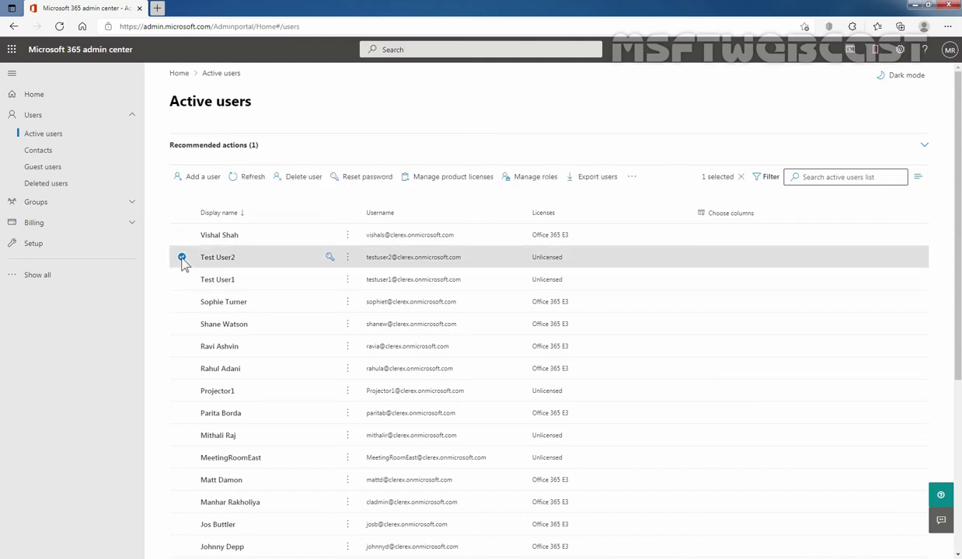
Assign Test User2 Office 365 E3 with only Exchange Online (Plan 2) enabled, and save.
click(451, 183)
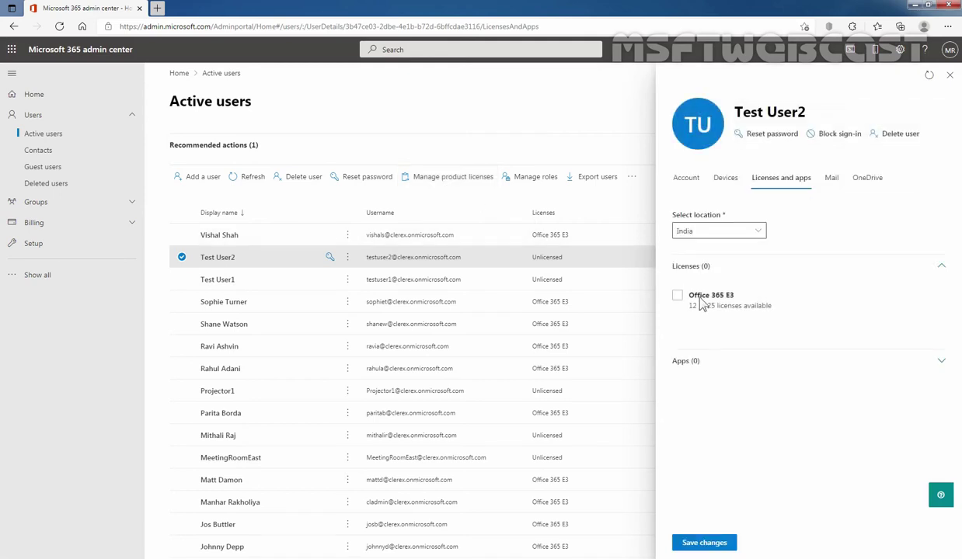
click(678, 297)
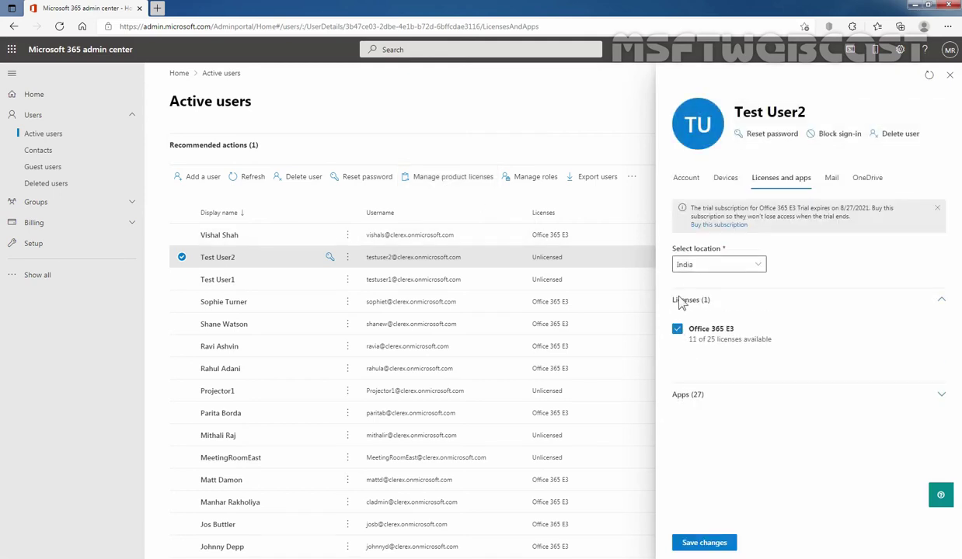
click(941, 396)
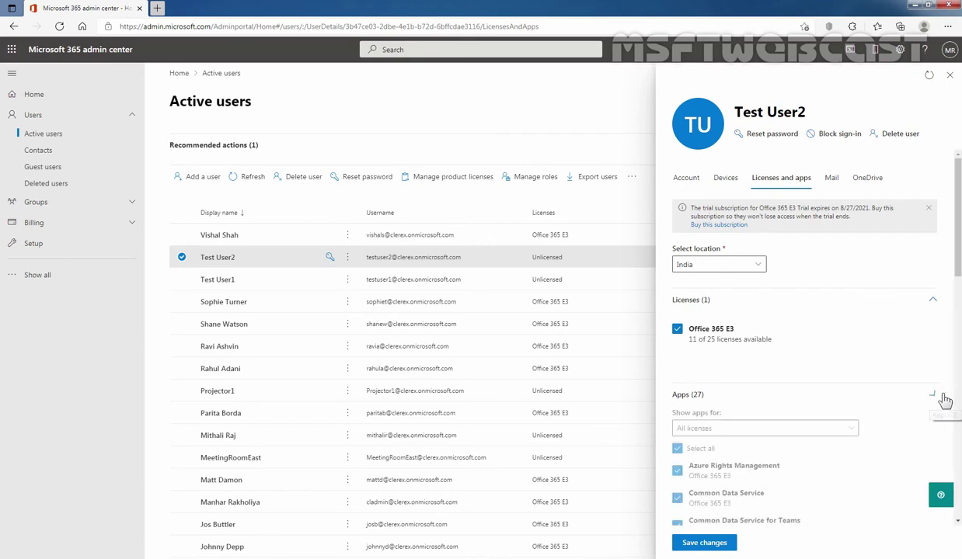
scroll(942, 397, down, 3)
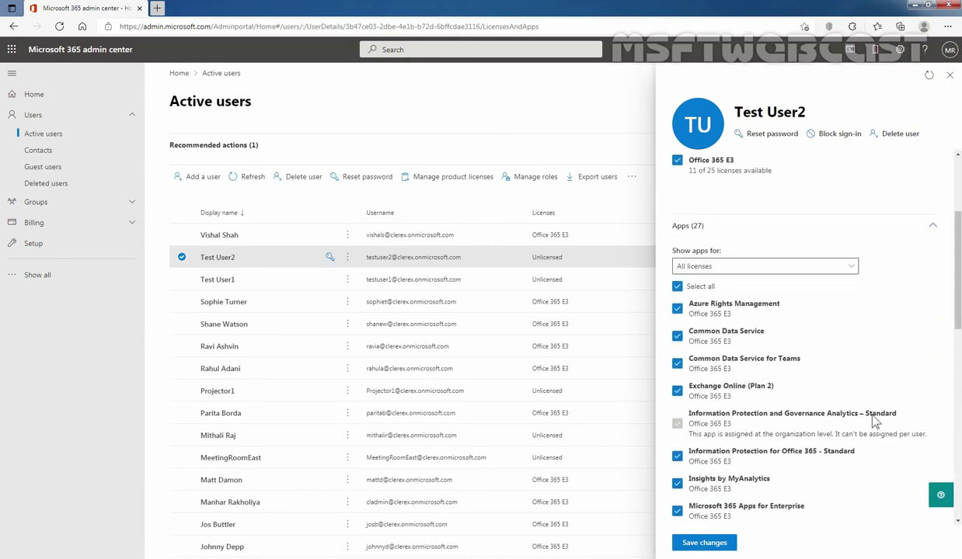
click(678, 286)
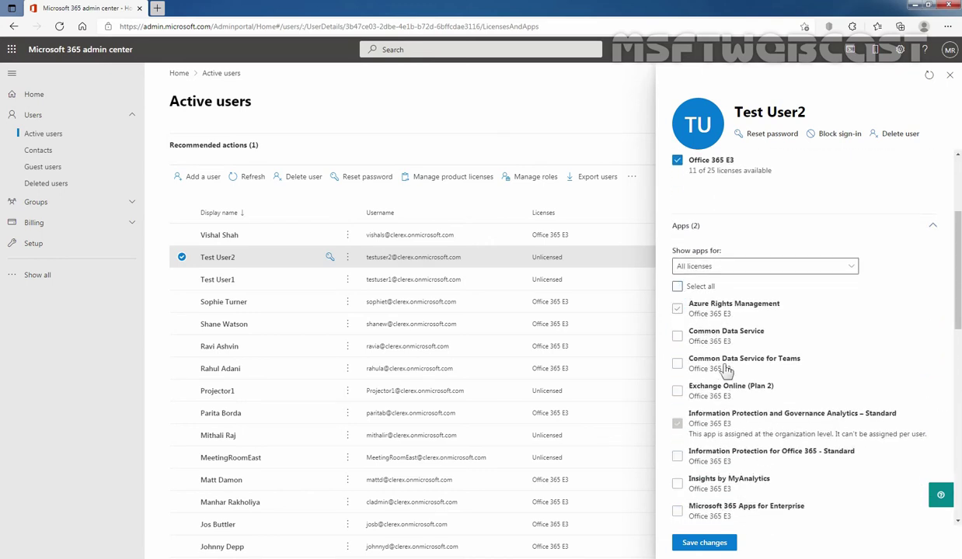
click(677, 391)
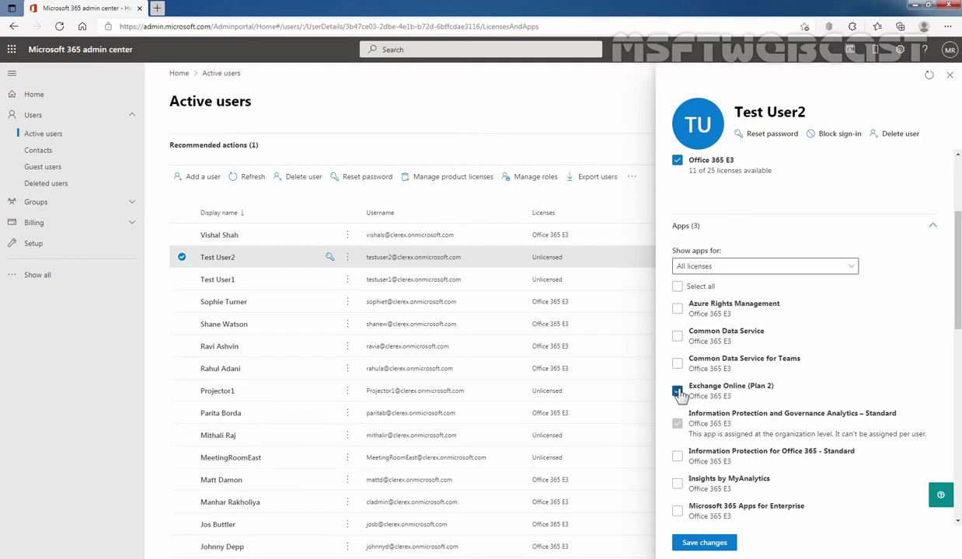
click(704, 543)
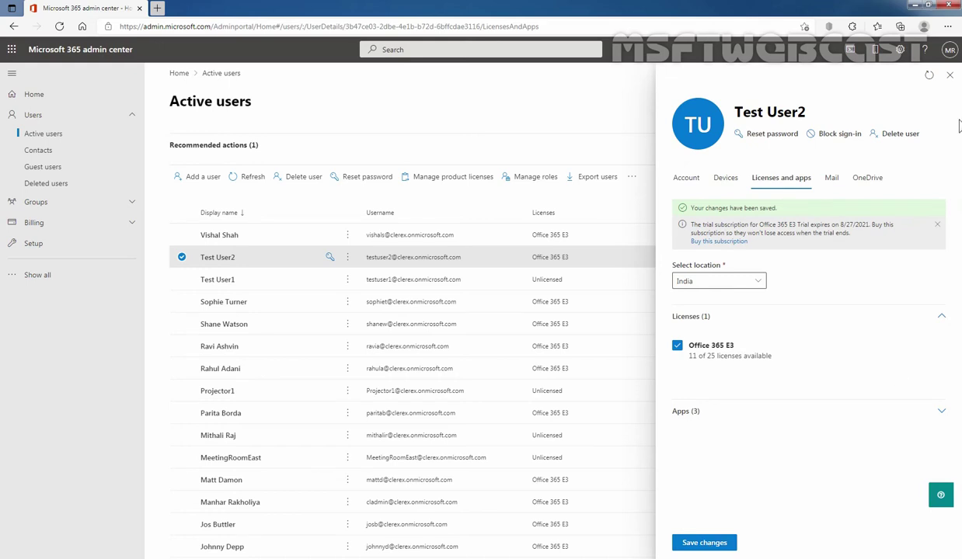
click(948, 76)
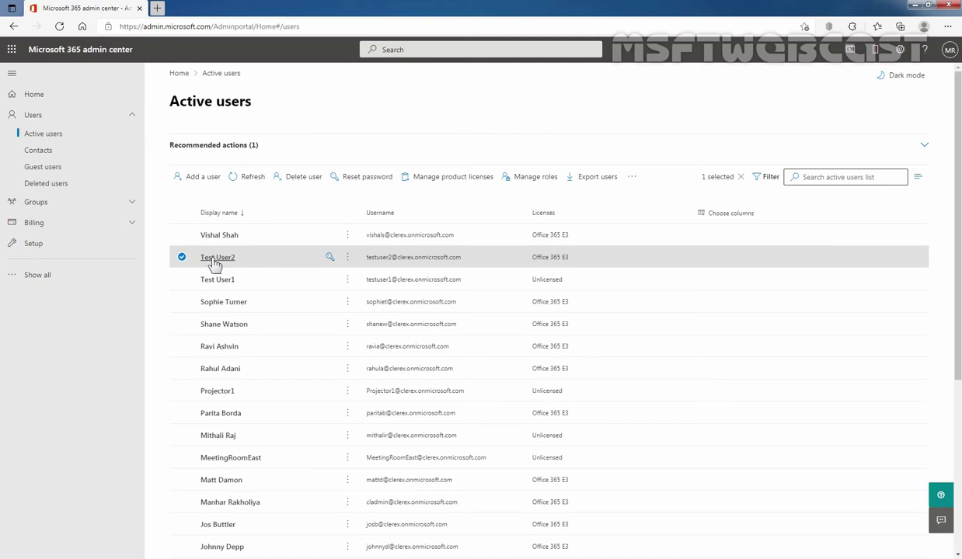
Begin deleting Test User2, choosing to give another user access to their email.
click(304, 179)
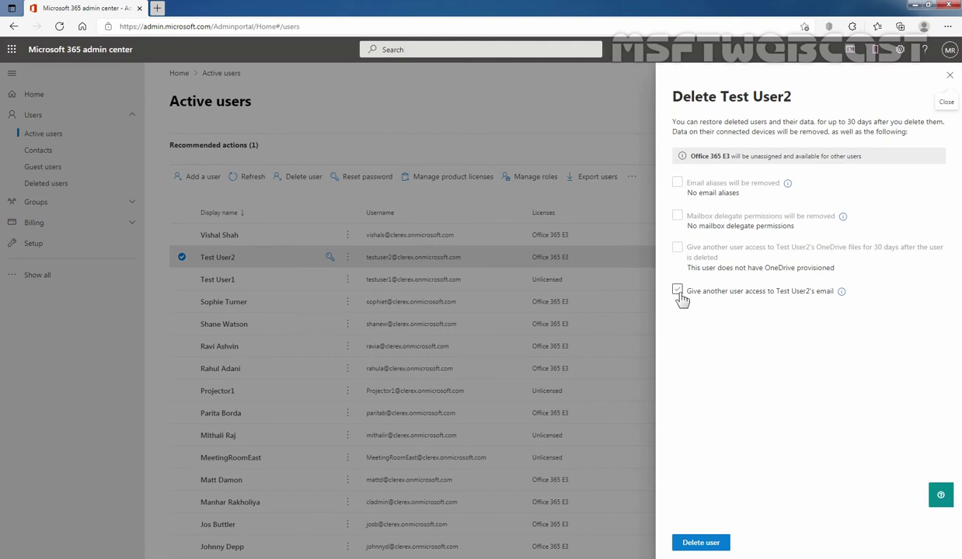
click(677, 292)
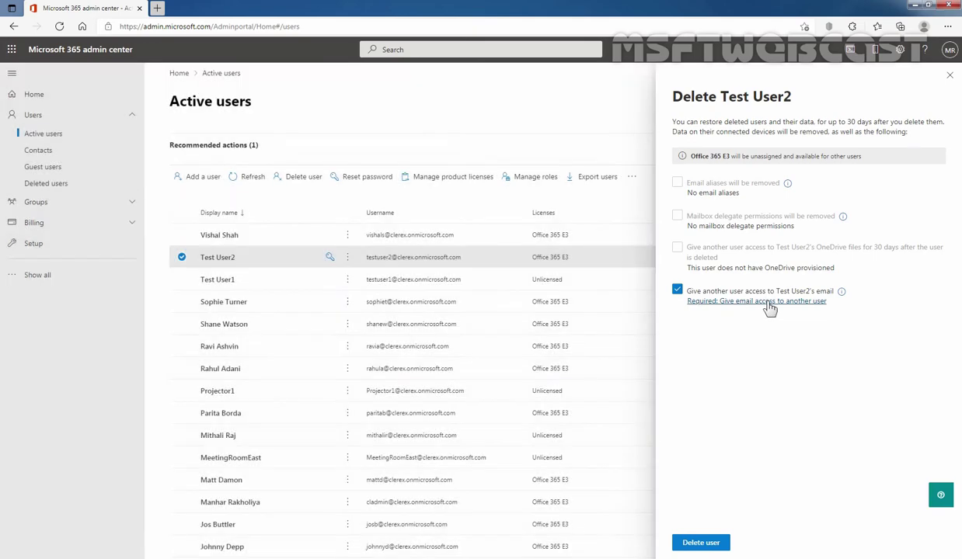
click(769, 303)
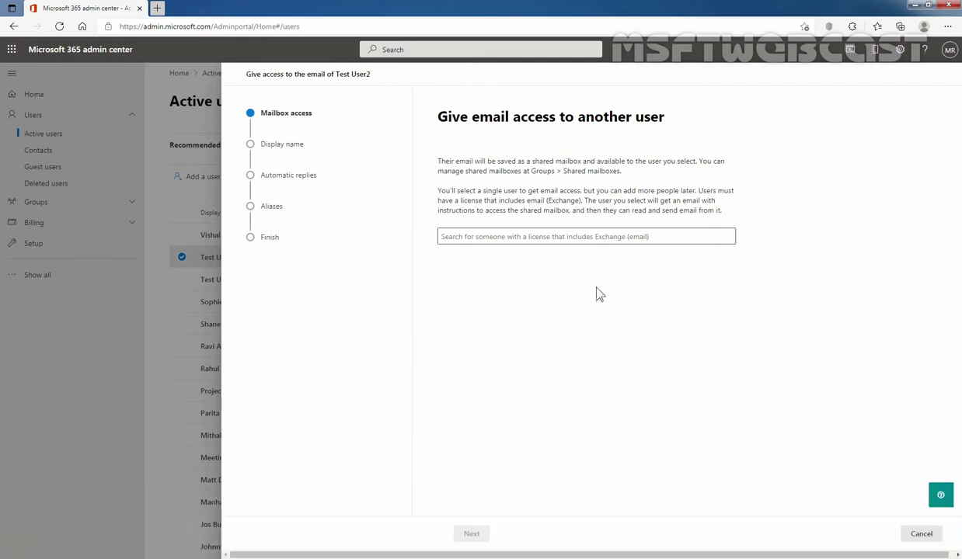
Search for and select the recipient user for Test User2's mailbox, then continue.
click(474, 237)
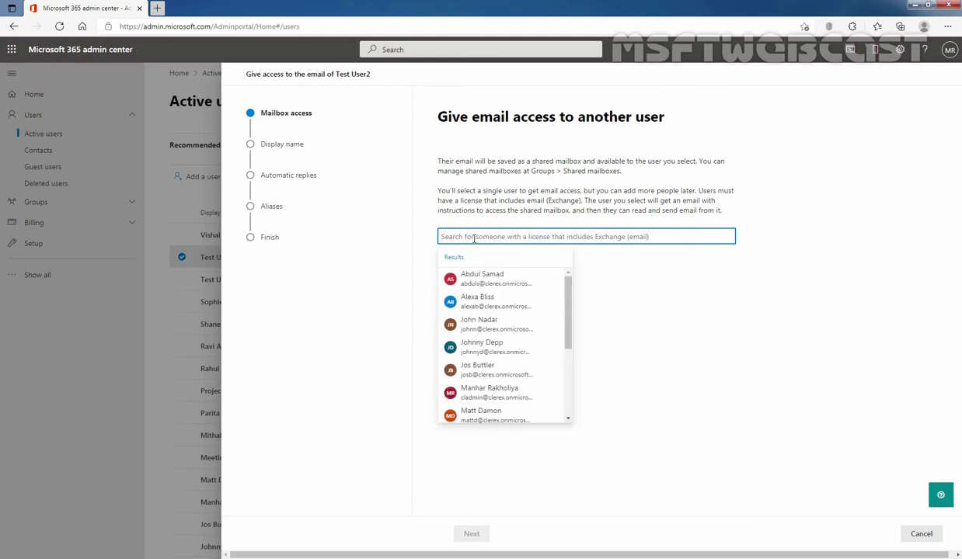
text(manha)
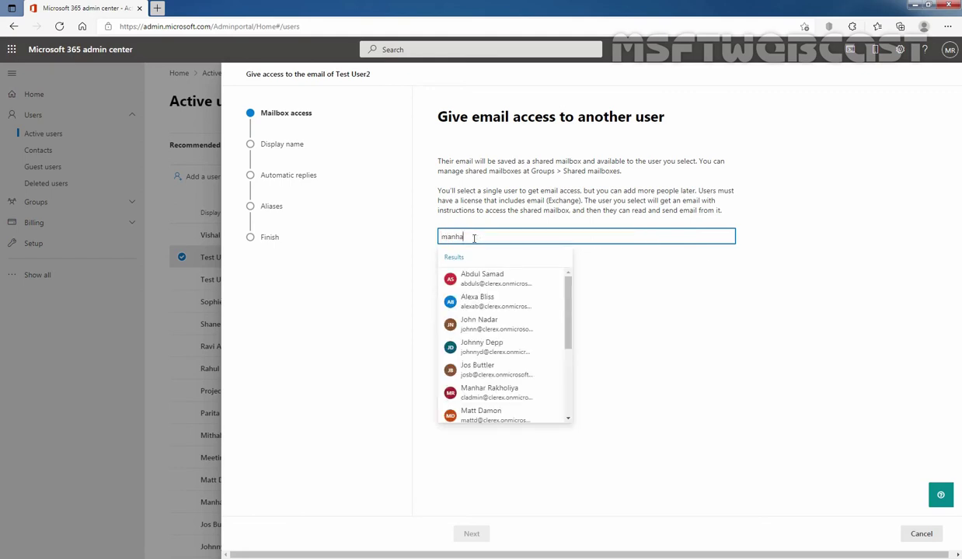
click(467, 276)
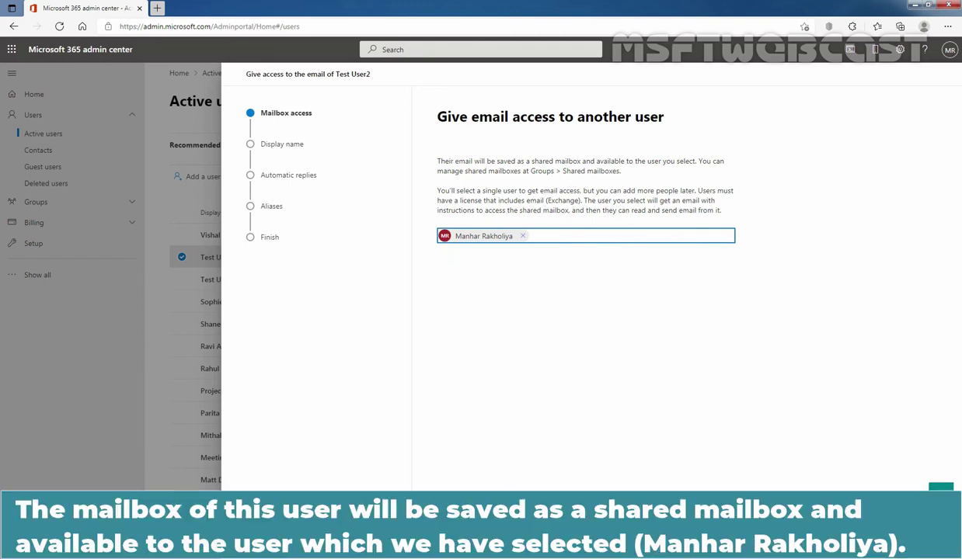
click(449, 509)
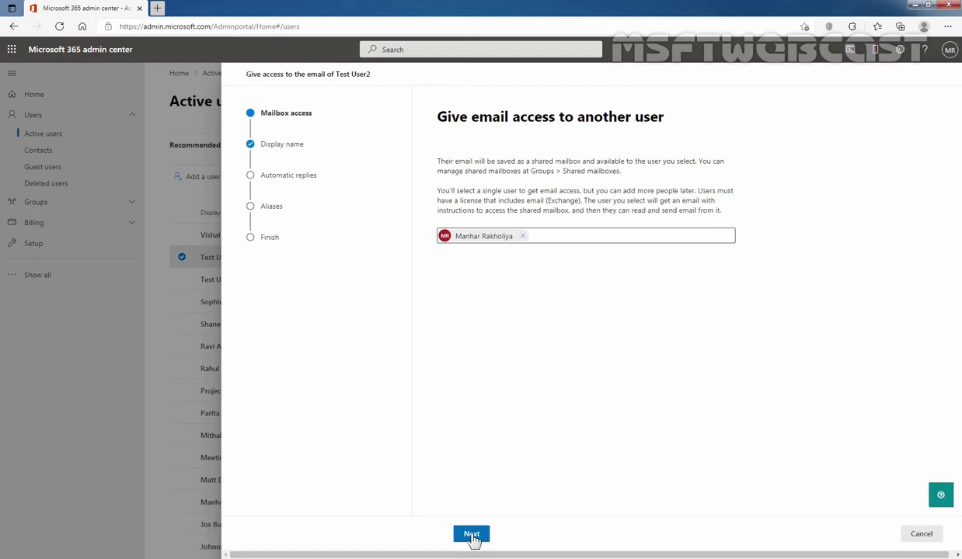
Choose a new display name, Test User2 (Shared), for the mailbox.
click(470, 535)
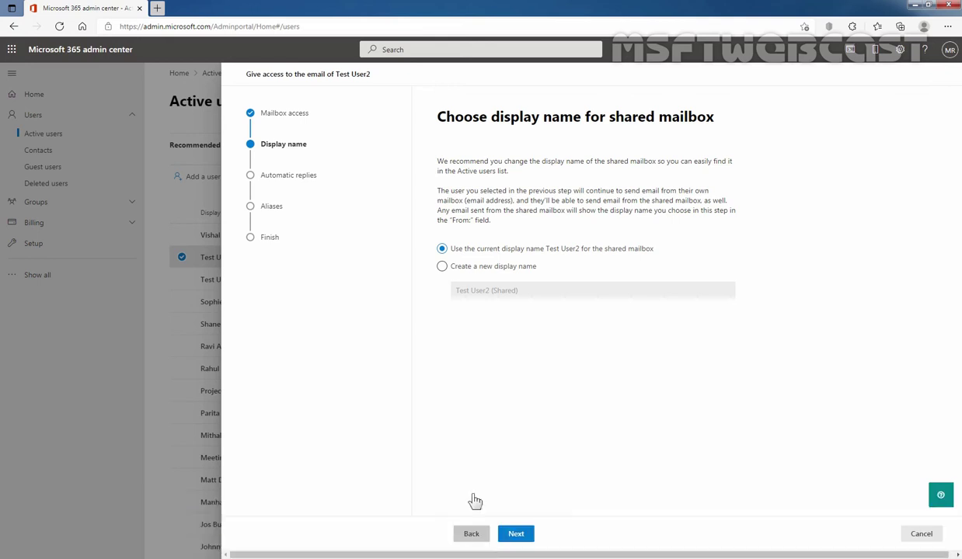
click(443, 267)
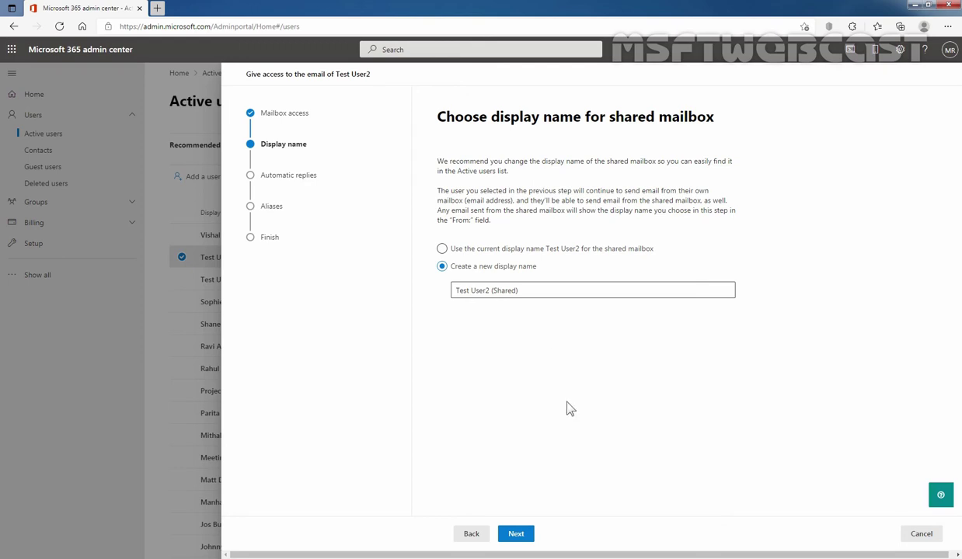
click(516, 536)
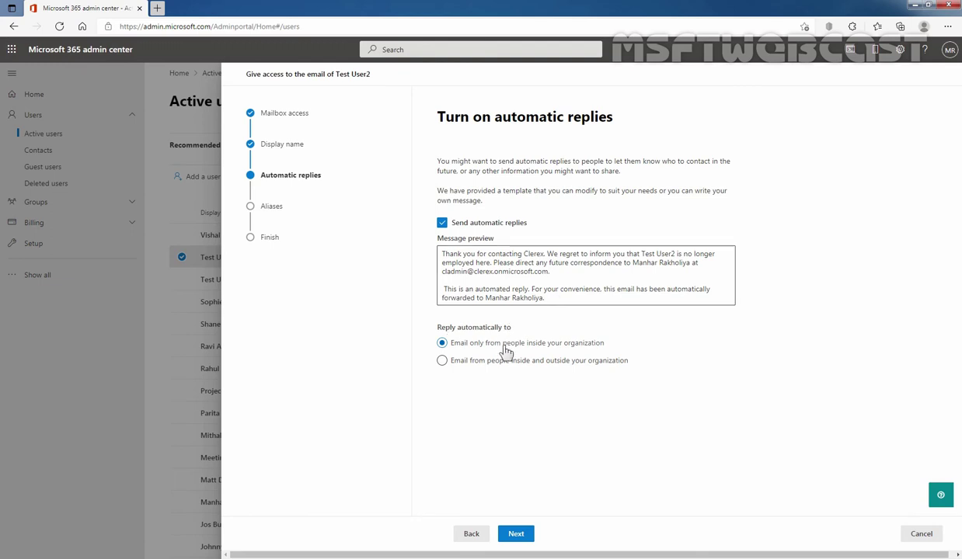
Limit automatic replies to senders inside the organization only.
click(462, 362)
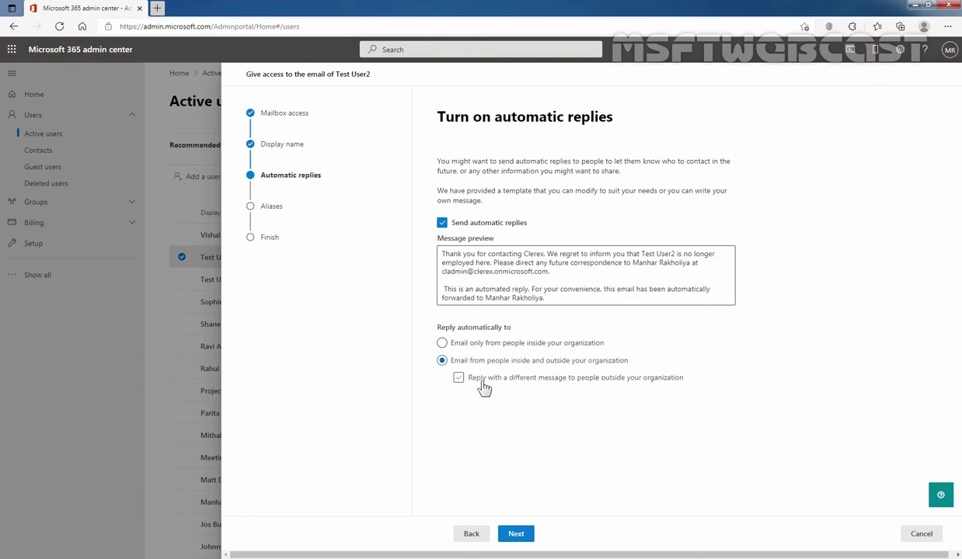
click(482, 381)
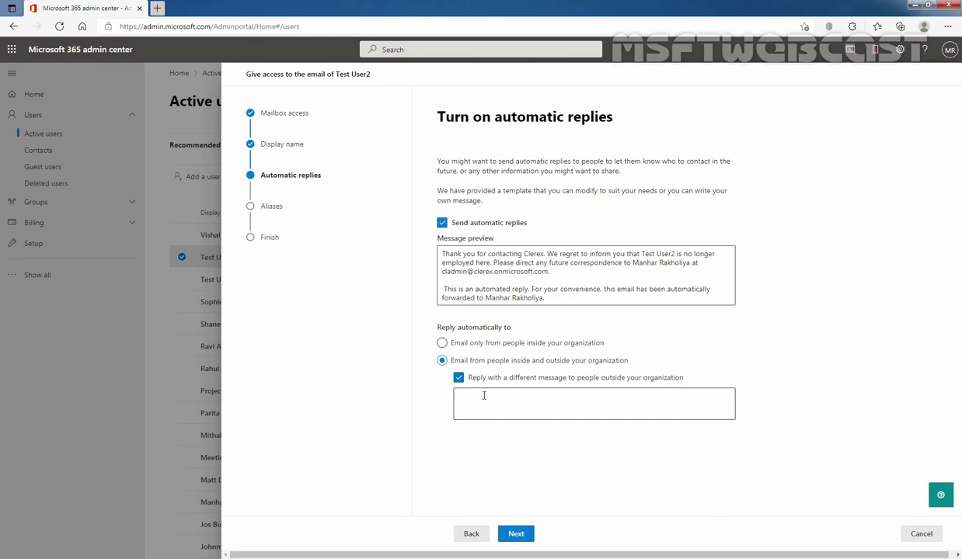
click(459, 378)
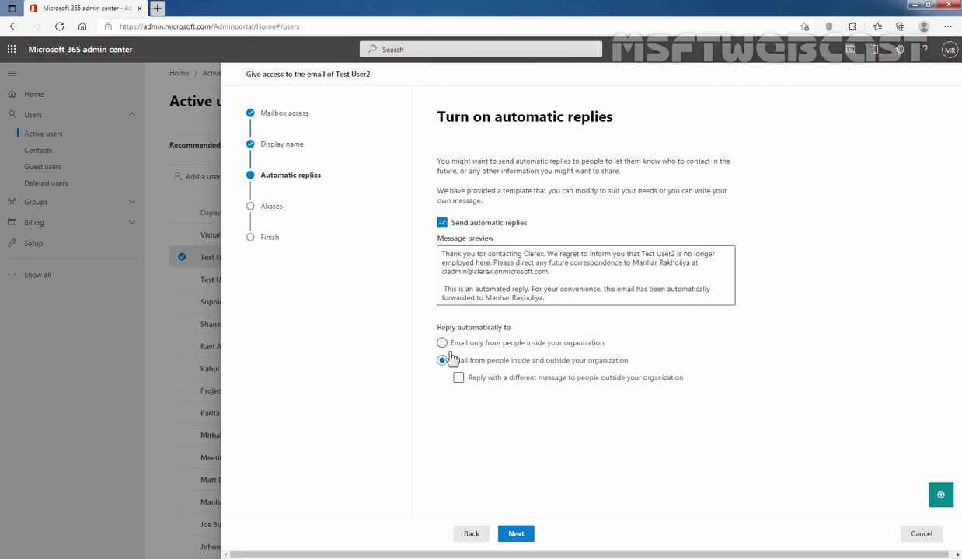
click(442, 343)
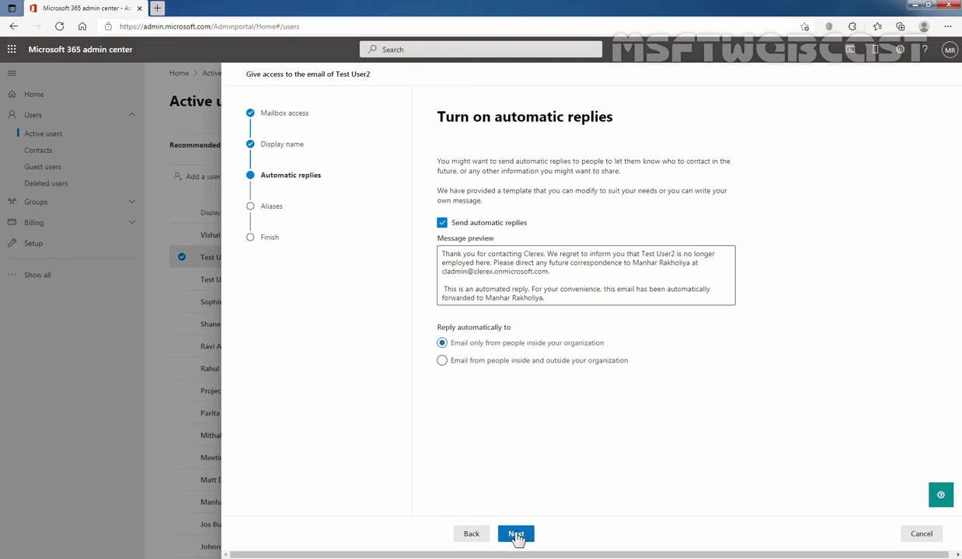
click(516, 535)
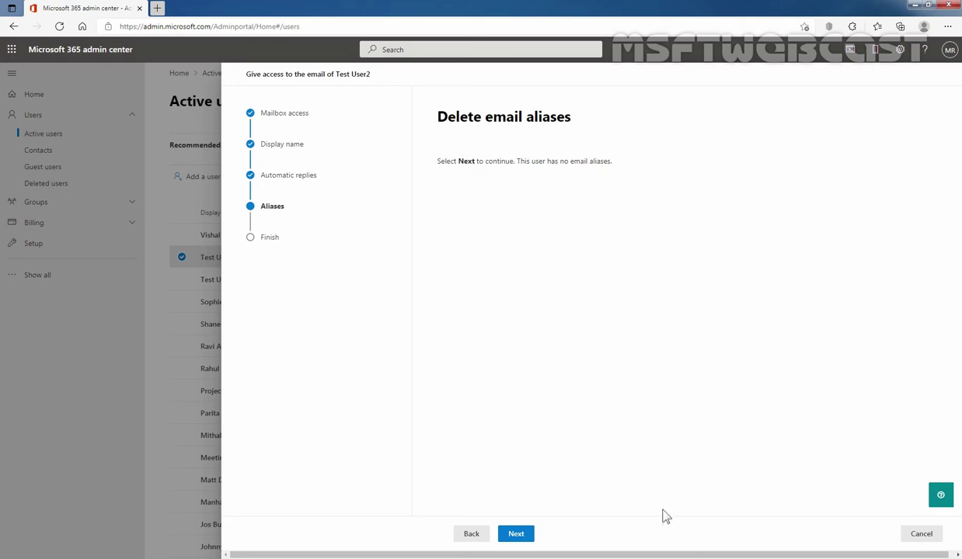
Skip the aliases step and apply the mailbox access settings from the summary.
click(516, 535)
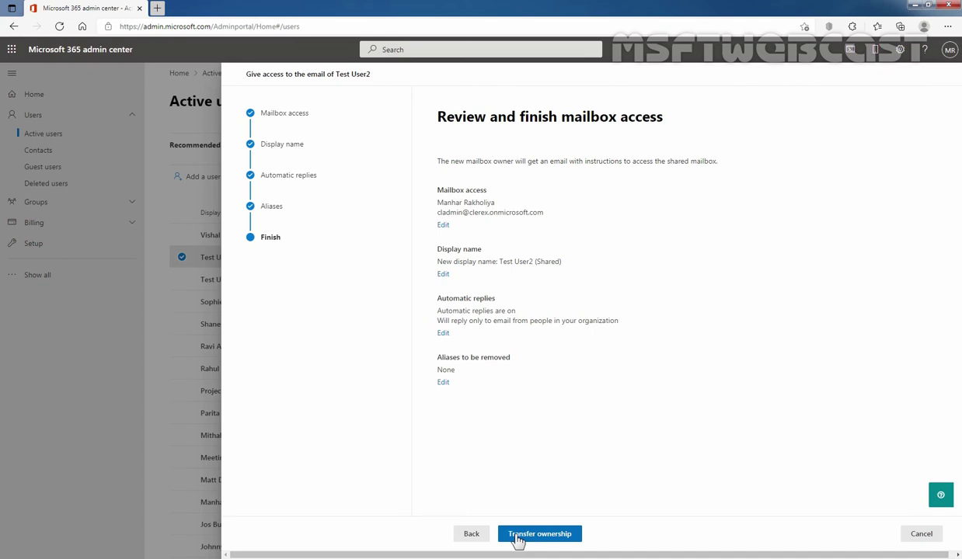
click(516, 536)
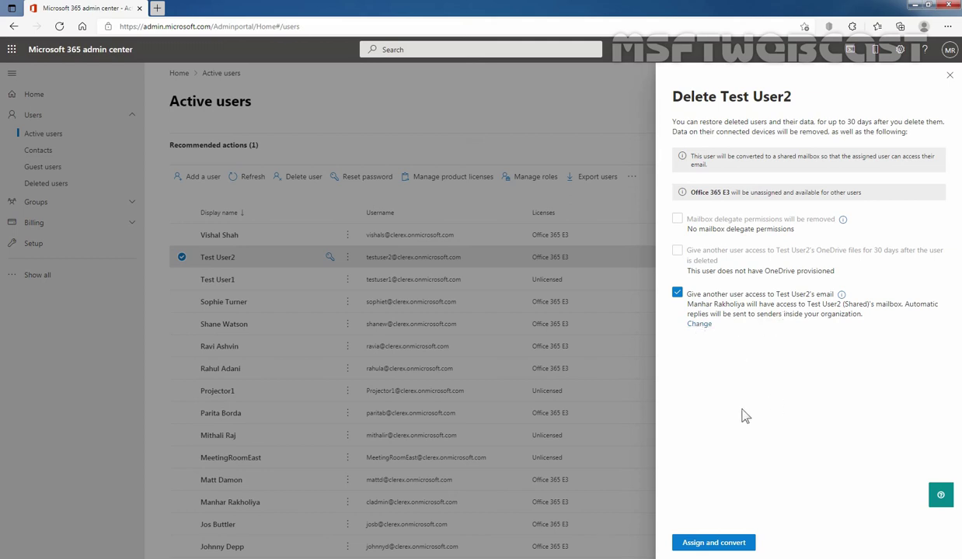
Assign access and convert Test User2 to a shared mailbox, then close the confirmation.
click(716, 543)
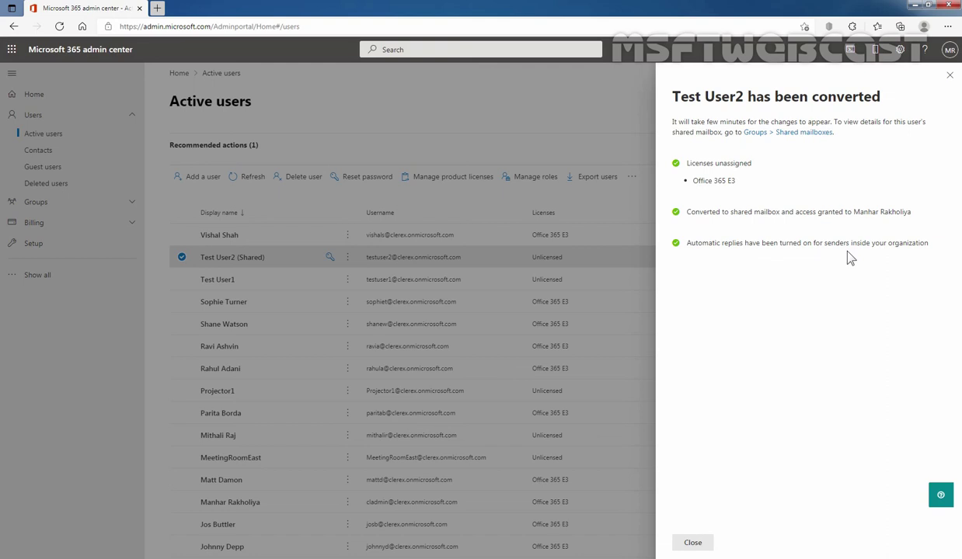
click(692, 543)
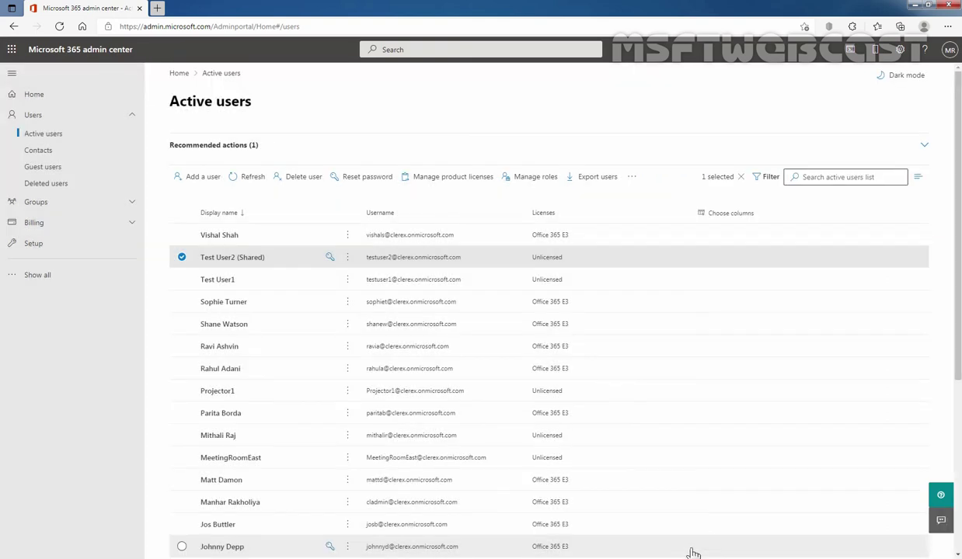
Refresh the active users list and go to the Exchange admin center's Mailboxes list.
click(255, 180)
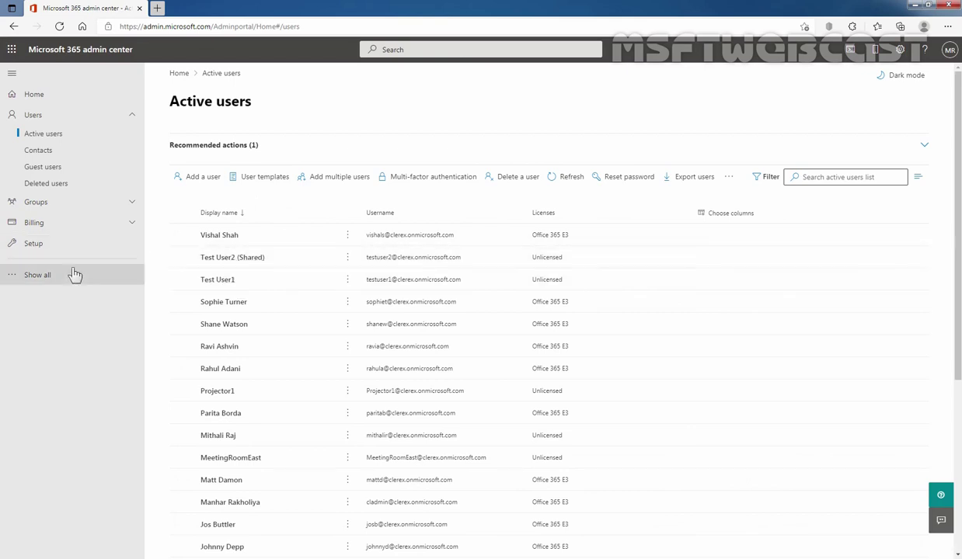
click(40, 276)
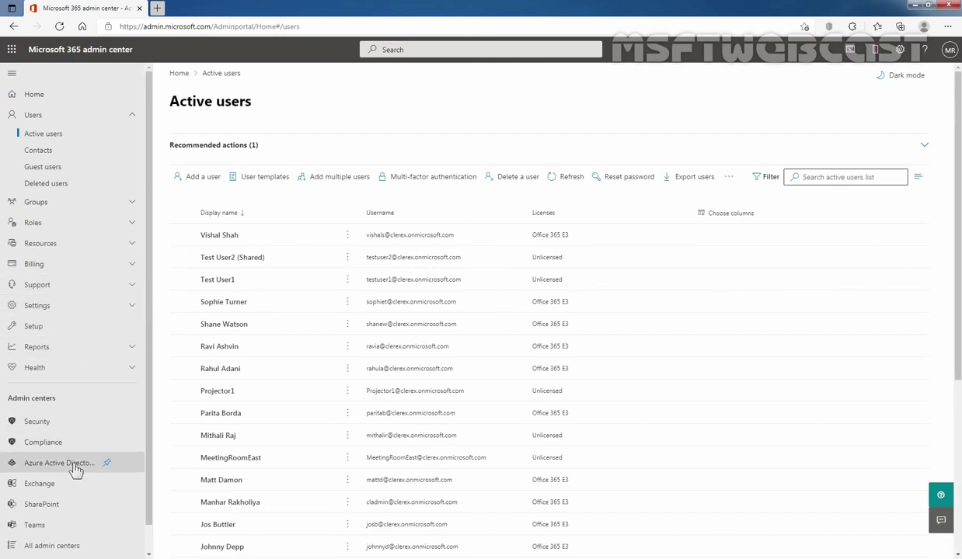
click(41, 484)
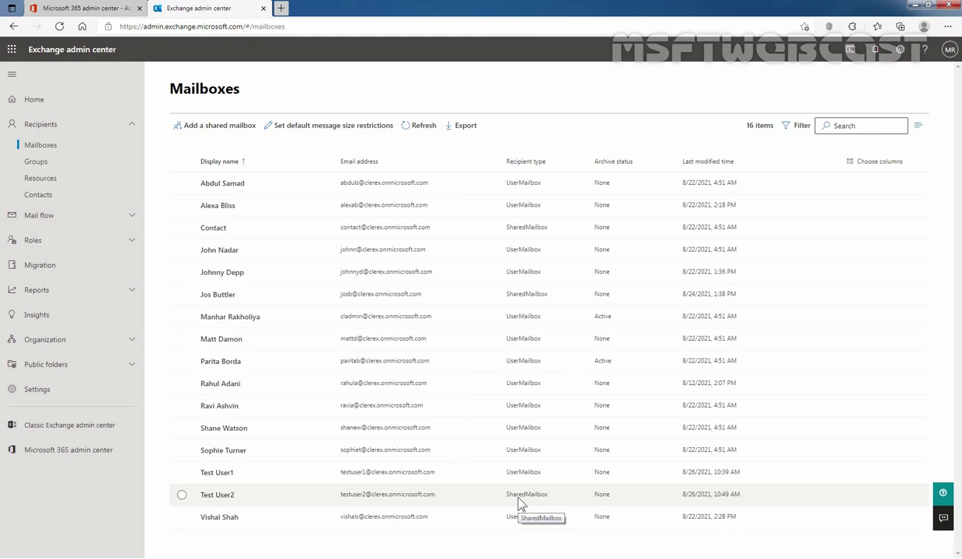
click(215, 498)
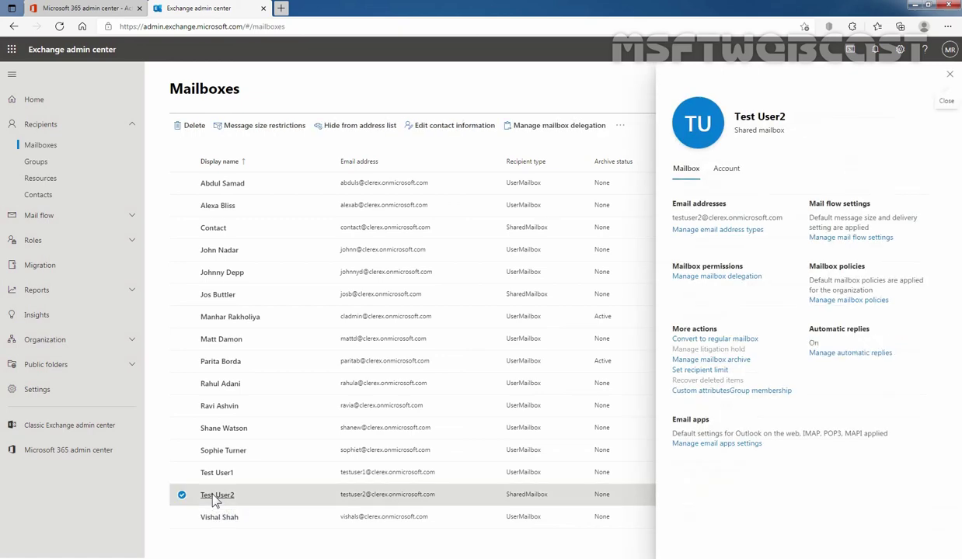
click(716, 277)
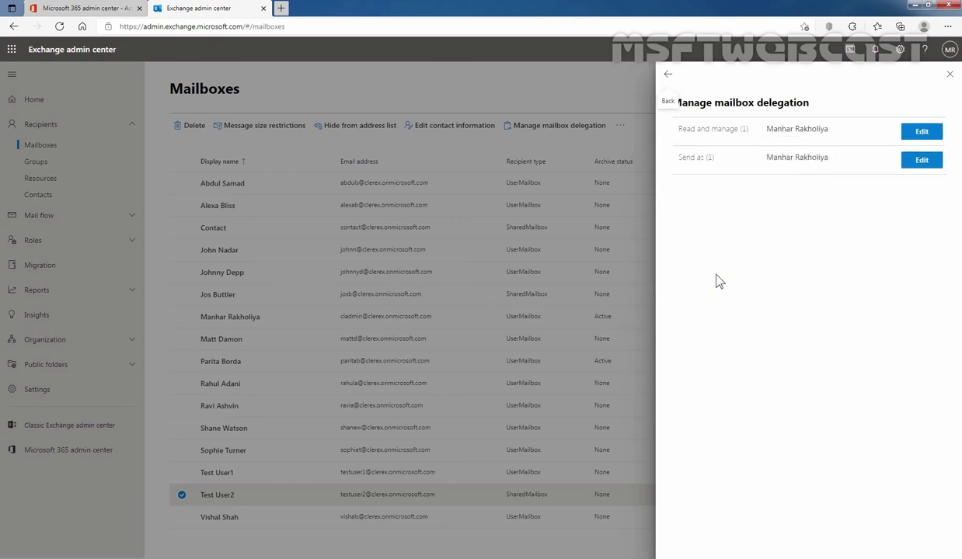